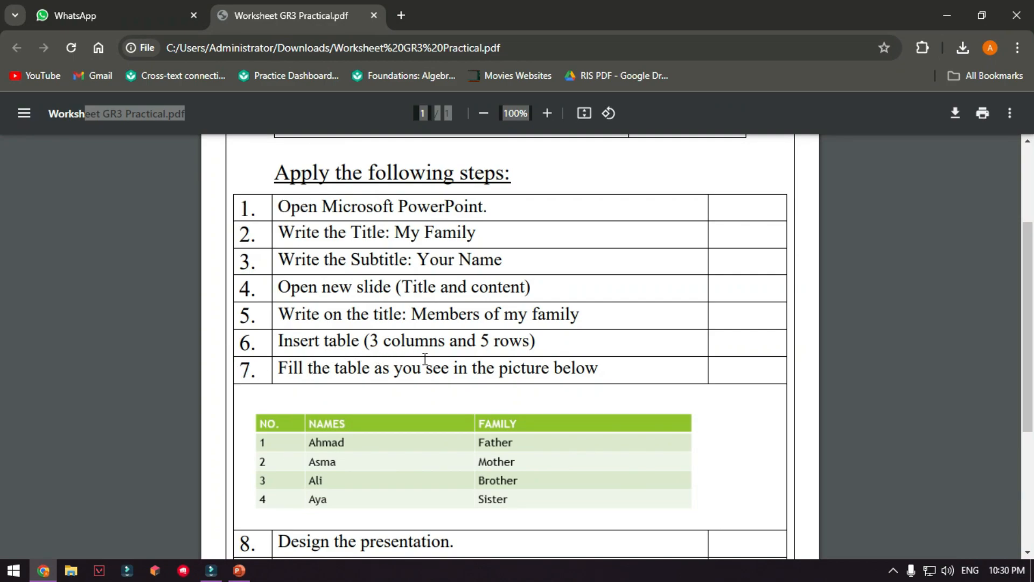
Switch to PowerPoint and insert a table with 3 columns and 5 rows on the Members of My Family slide.
key("alt+Tab")
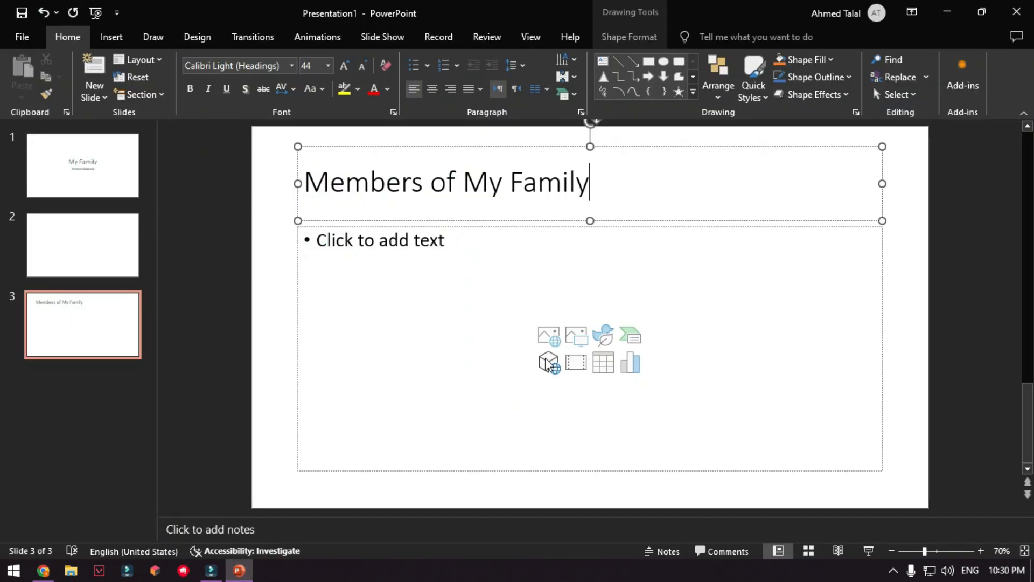
left_click(605, 371)
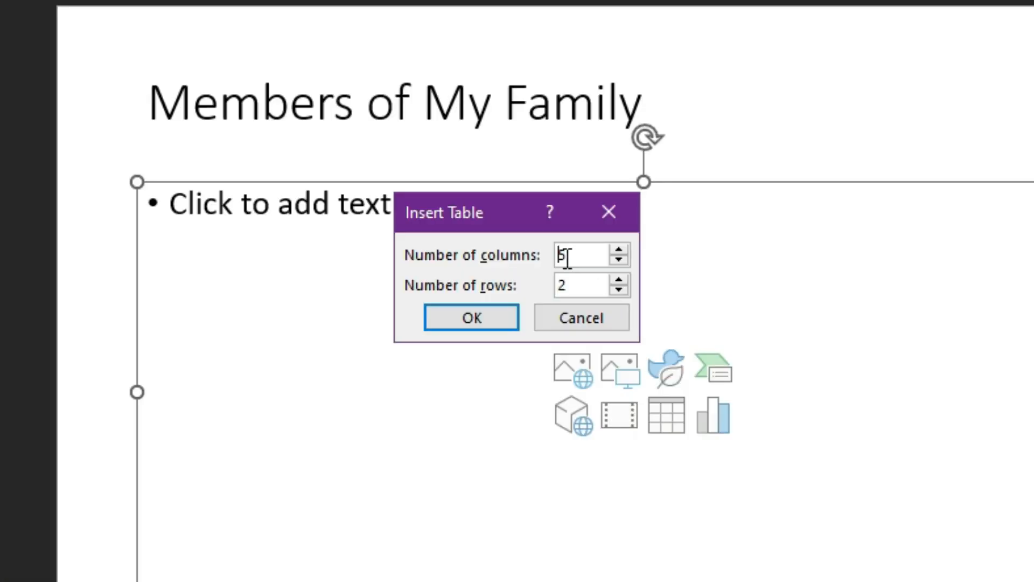
double_click(571, 255)
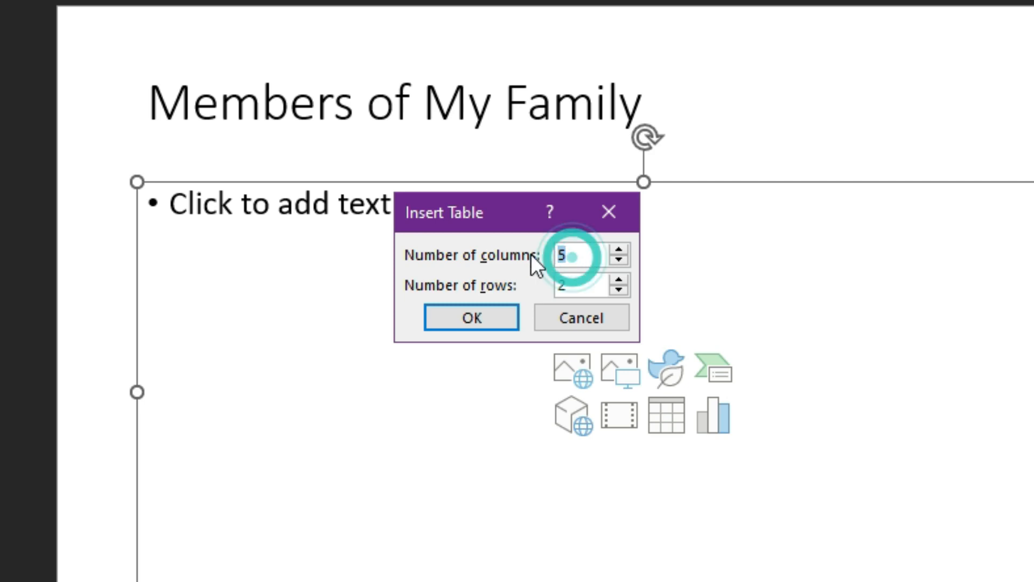
type("3")
double_click(563, 285)
type("4")
key("BackSpace")
type("5")
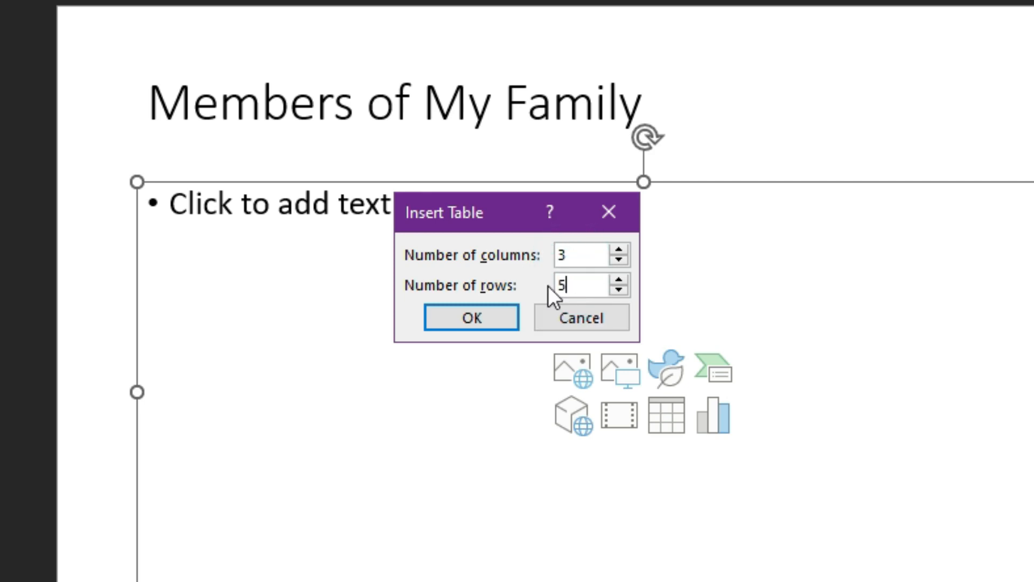
left_click(472, 321)
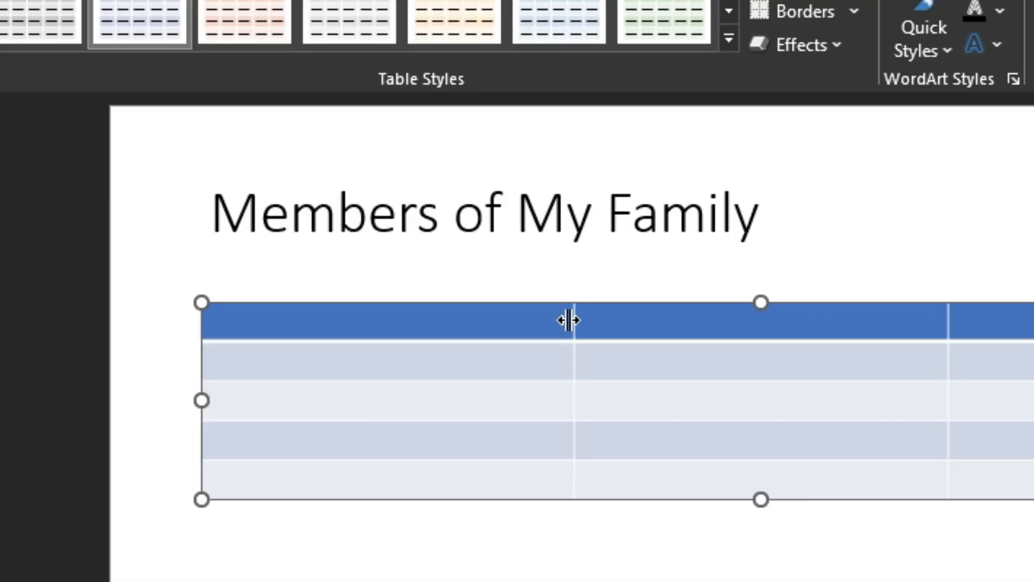
Narrow the table's first column and fill the header row with No., Names and Family, following the worksheet.
left_click_drag(569, 320, 476, 322)
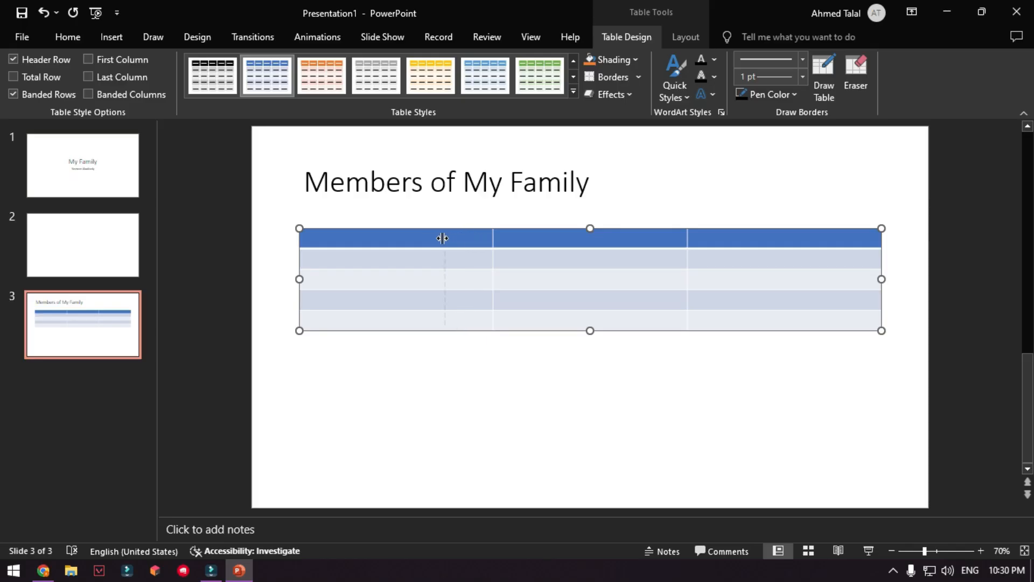
left_click_drag(443, 238, 371, 239)
key("alt+Tab")
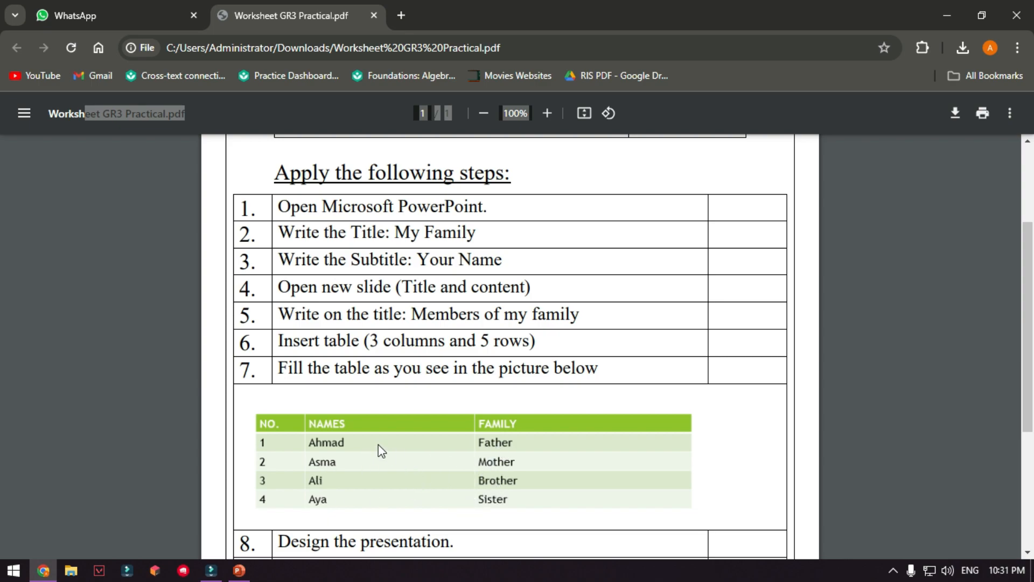
key("alt+Tab")
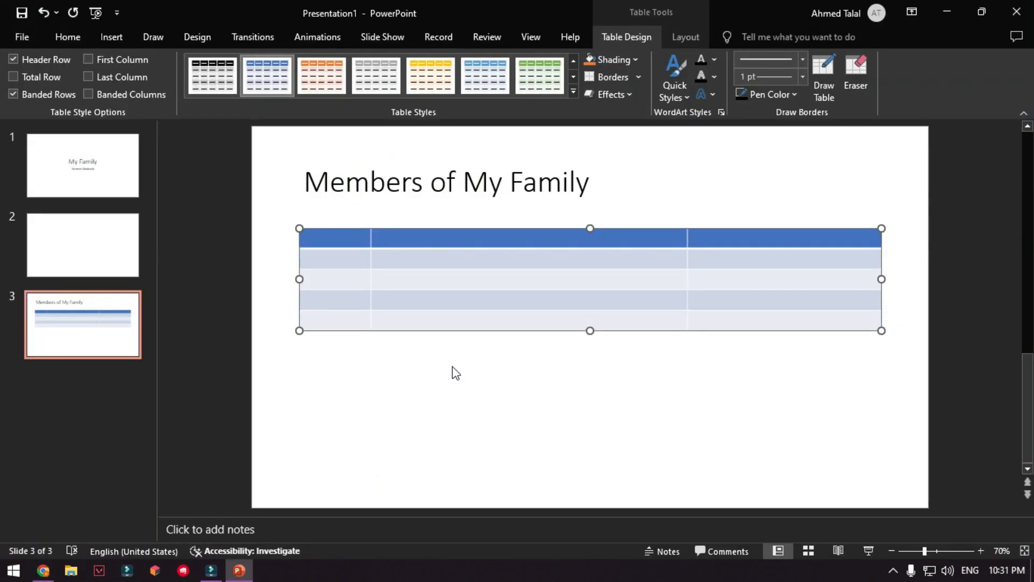
left_click(339, 241)
type("No.")
left_click(418, 235)
type("Names")
left_click(741, 238)
type("Family")
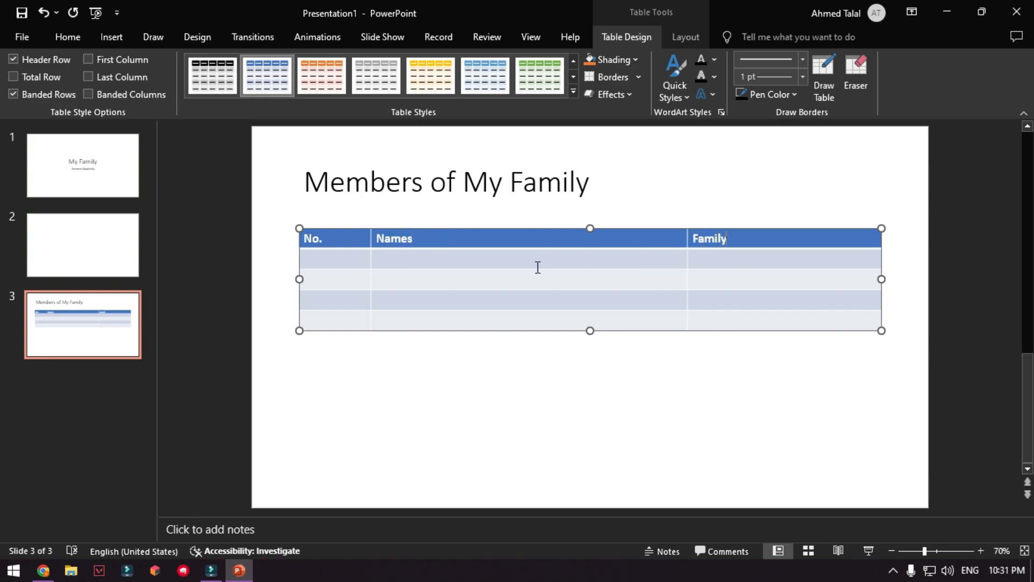
Number the four rows below the header 1 to 4 in the No. column.
left_click(333, 262)
type("1")
left_click(332, 276)
type("2")
left_click(327, 297)
type("3")
left_click(324, 322)
type("4")
Enter the family members' first names in the Names column for rows 1 to 4.
type("Mansour")
left_click(411, 277)
type("HAlimah")
left_click(405, 299)
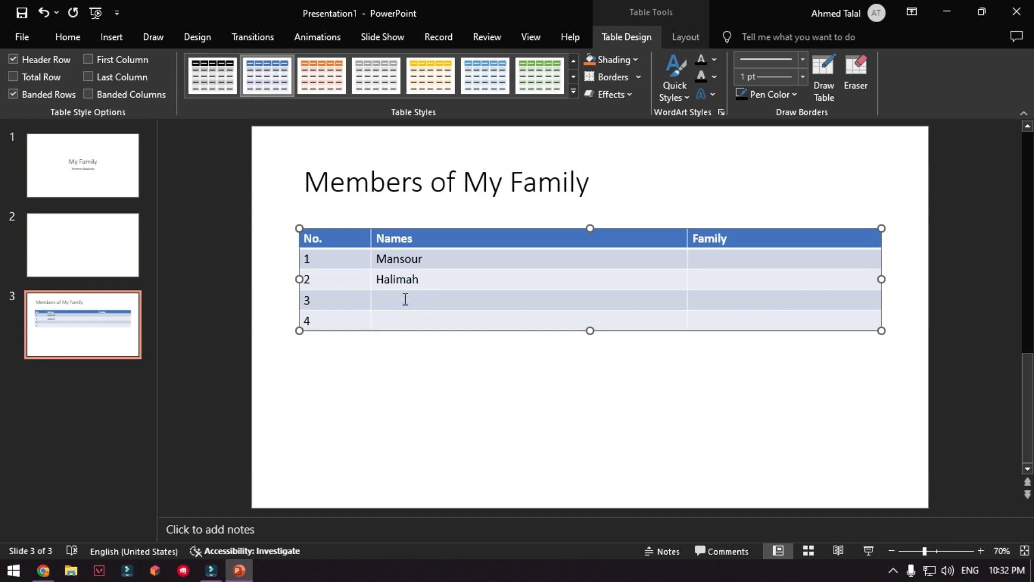
type("Abdulmalik")
left_click(400, 323)
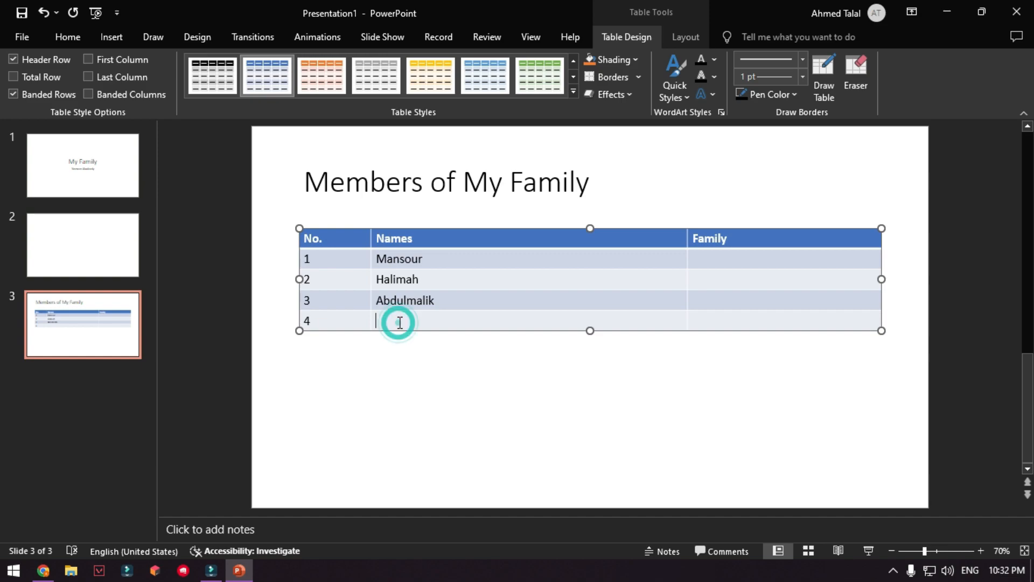
type("Mujeeb")
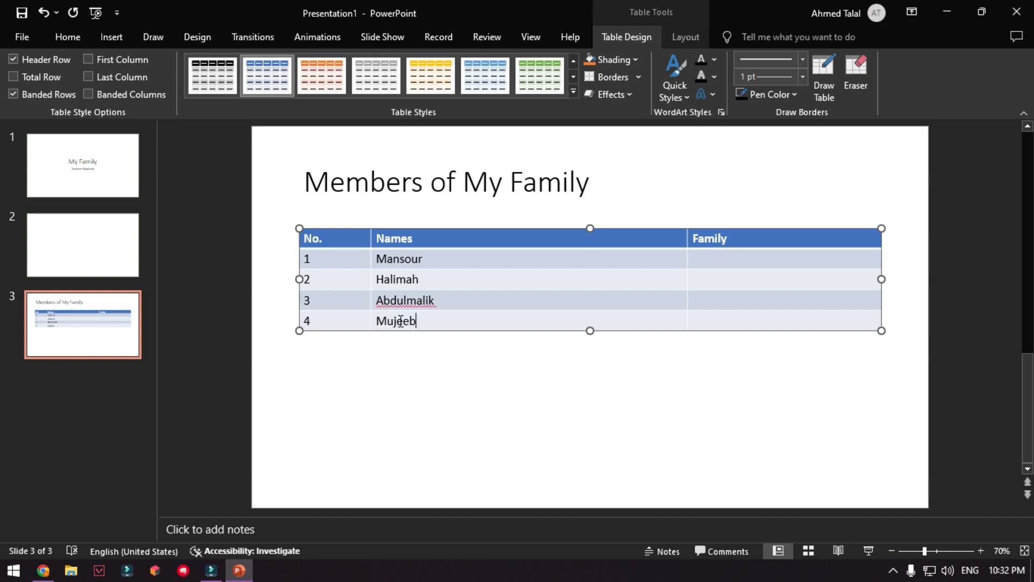
Append two rows to the end of the table and delete the last one.
left_click(738, 324)
left_click(710, 318)
key("Tab")
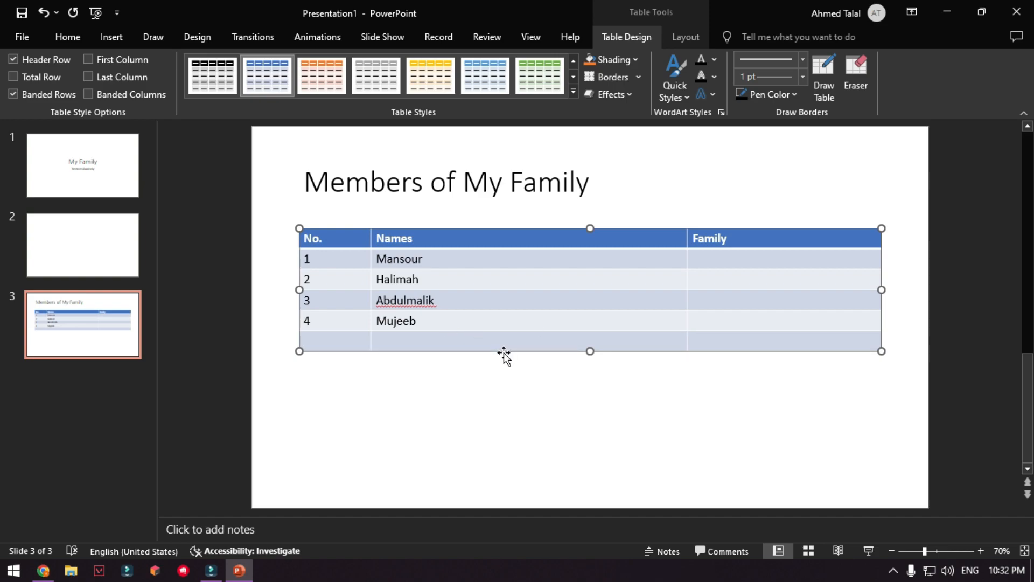
key("Tab")
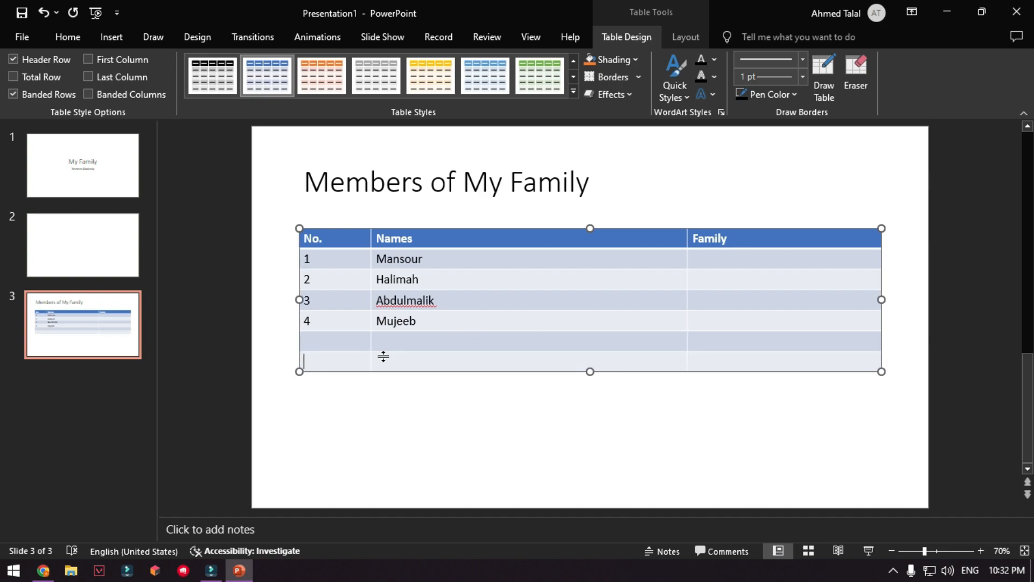
left_click_drag(344, 364, 829, 364)
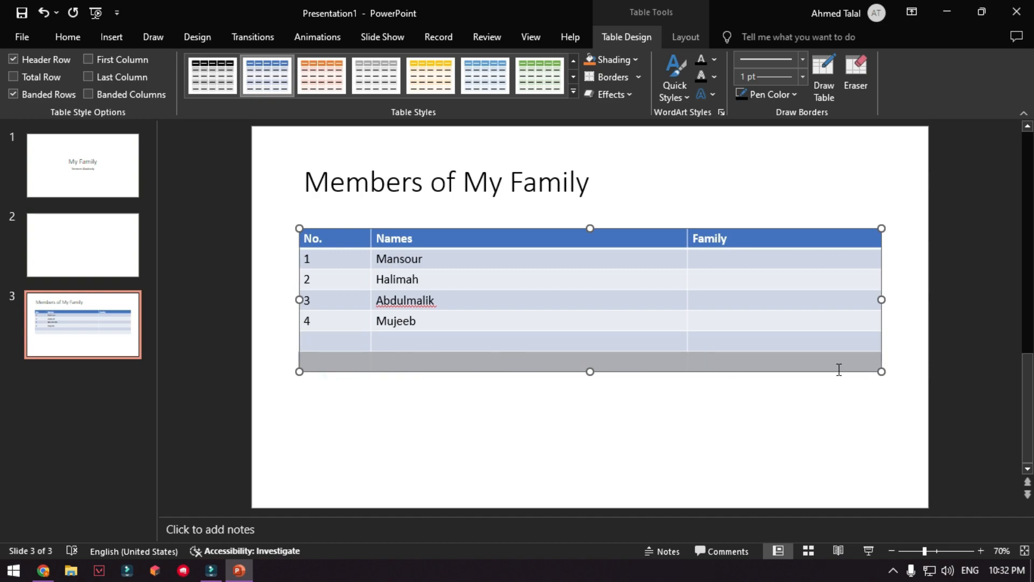
key("BackSpace")
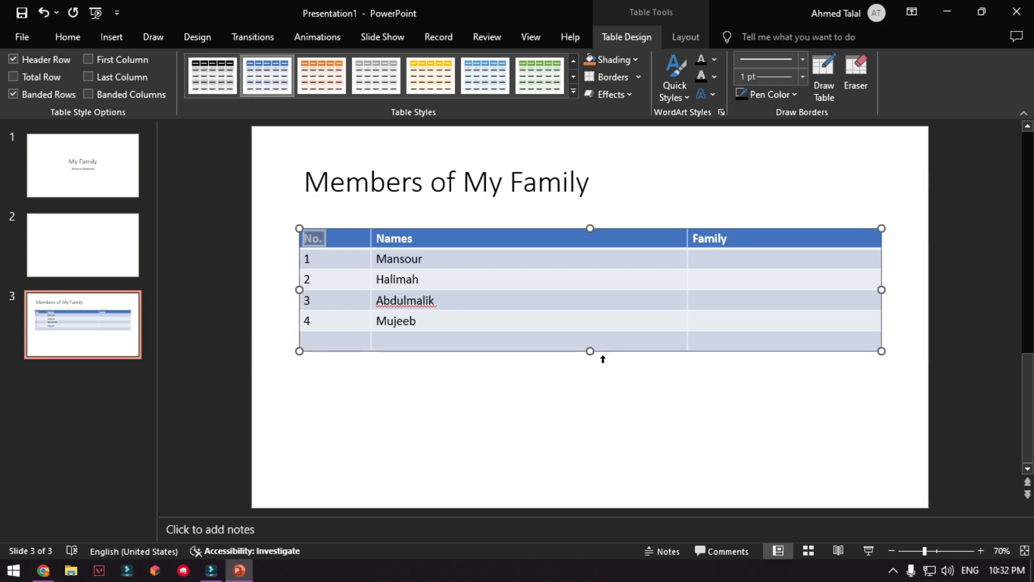
Fill the added row with number 5 and the fifth family member's first name.
left_click(313, 336)
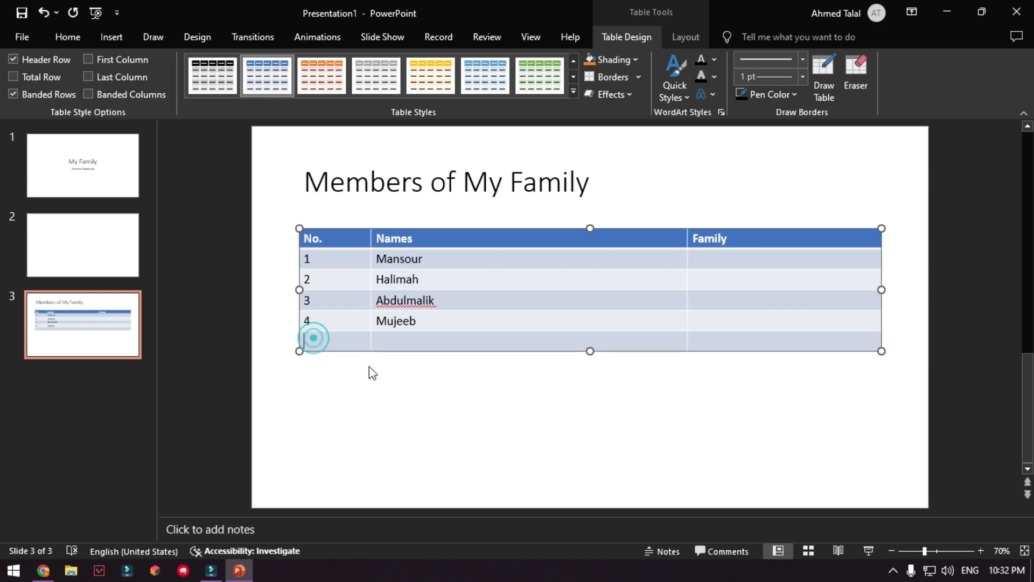
type("5")
left_click(411, 339)
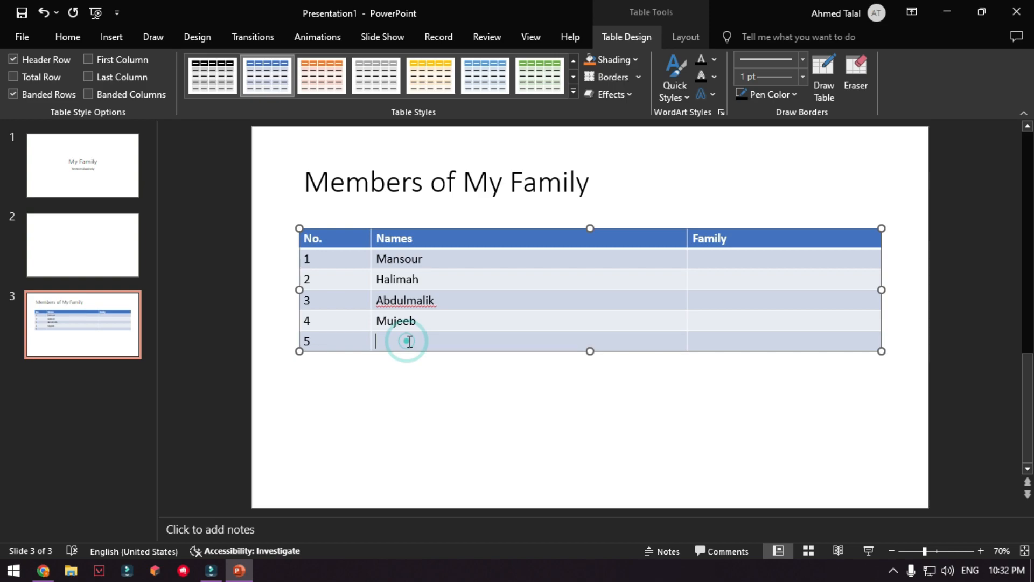
type("Asma")
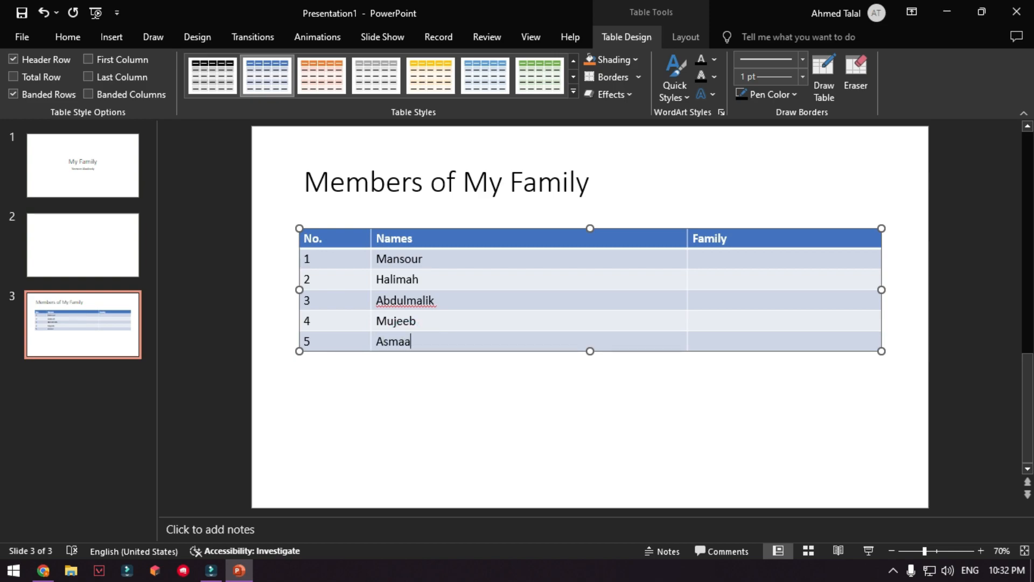
type("a")
Fill the Family column for rows 1 to 5 with Father, Mother, Brothert, Brother and Sister.
left_click(710, 260)
type("Father")
left_click(734, 279)
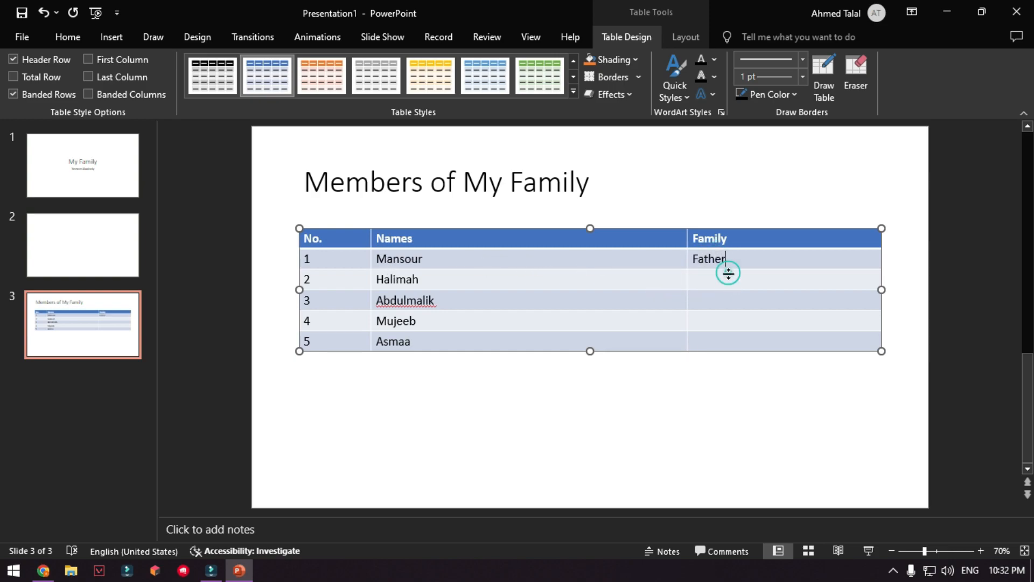
type("Mother")
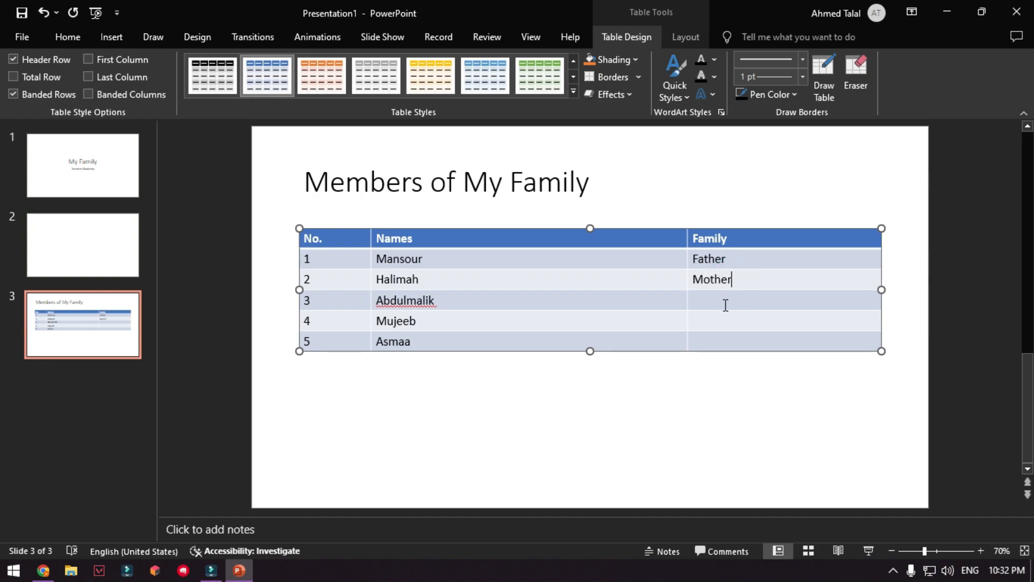
type("Brothert")
left_click(722, 327)
type("Brother")
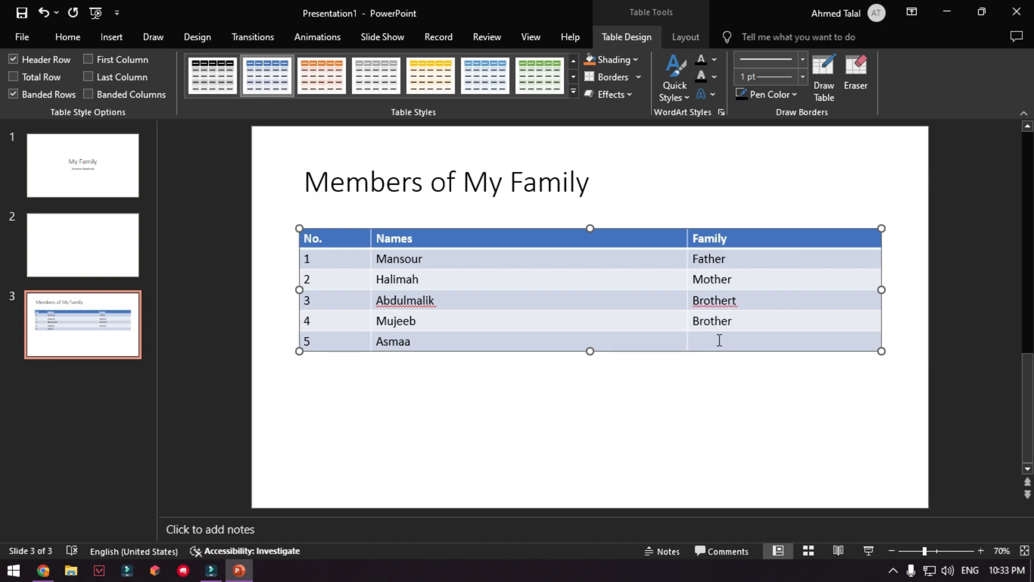
left_click(719, 339)
type("Siste")
Check the worksheet's remaining tasks and apply the pale green theme with grass stems and a red arrow to the presentation.
key("alt+Tab")
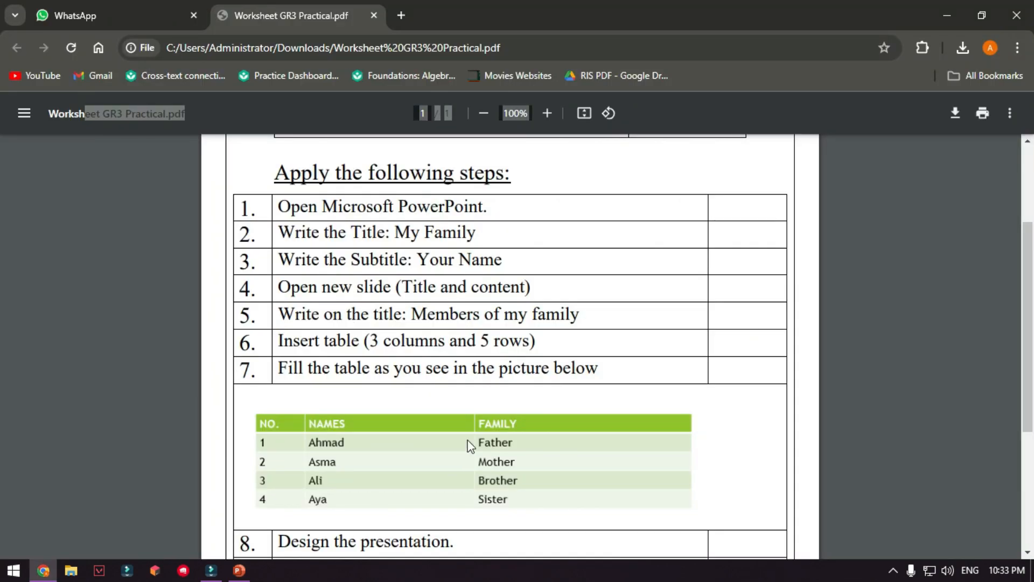
scroll(354, 440, "down", 3)
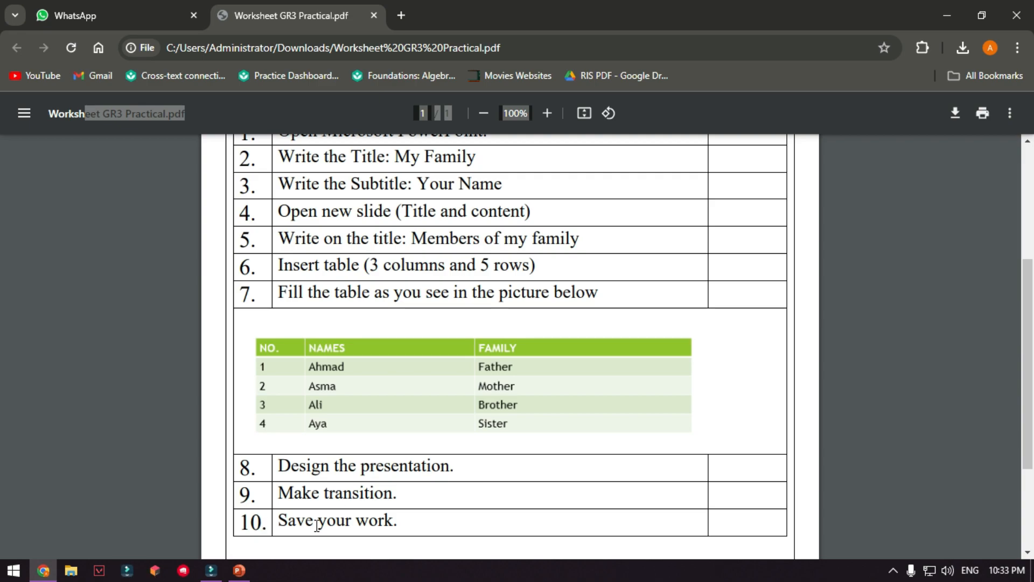
key("alt+Tab")
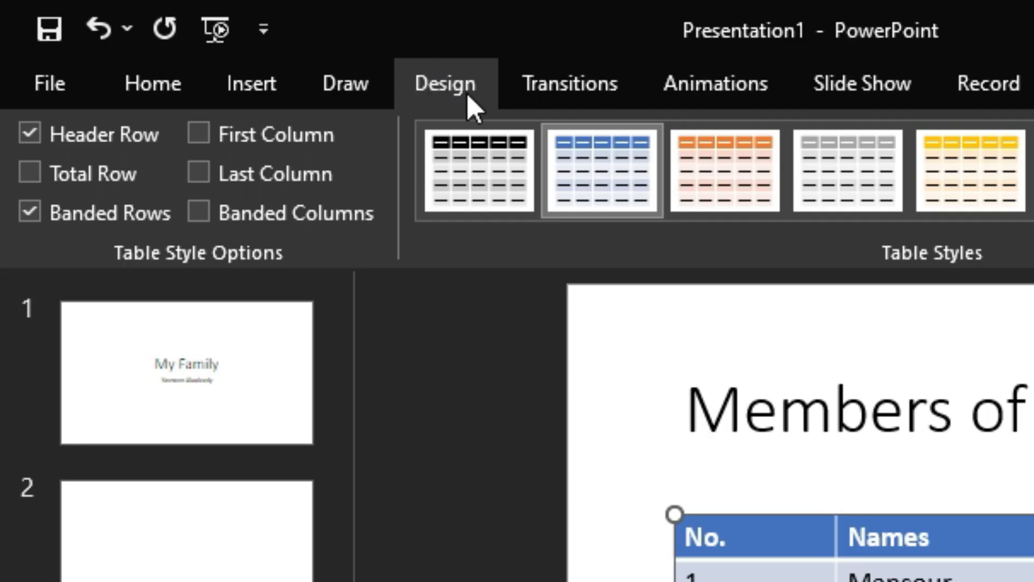
left_click(441, 77)
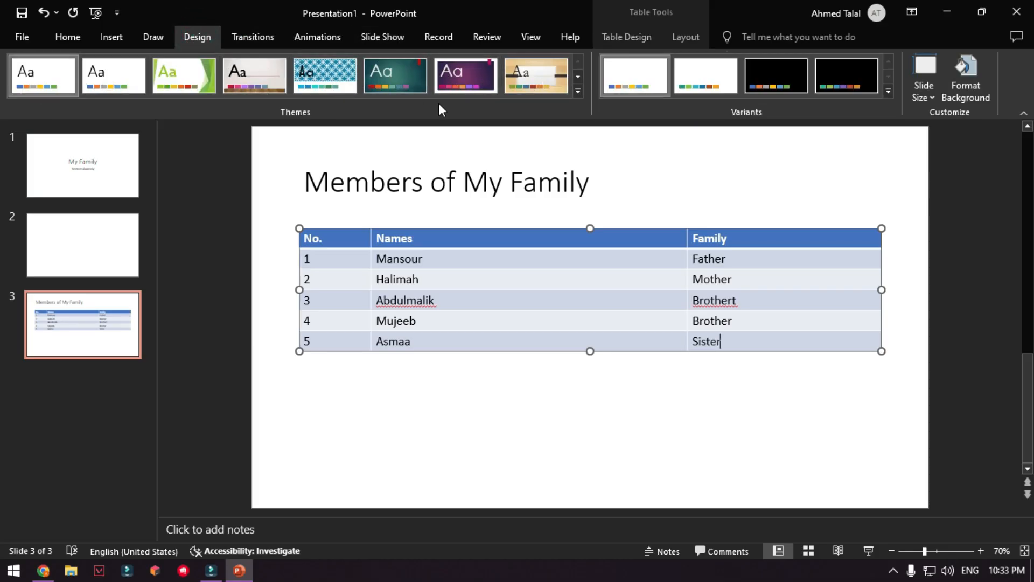
left_click(577, 91)
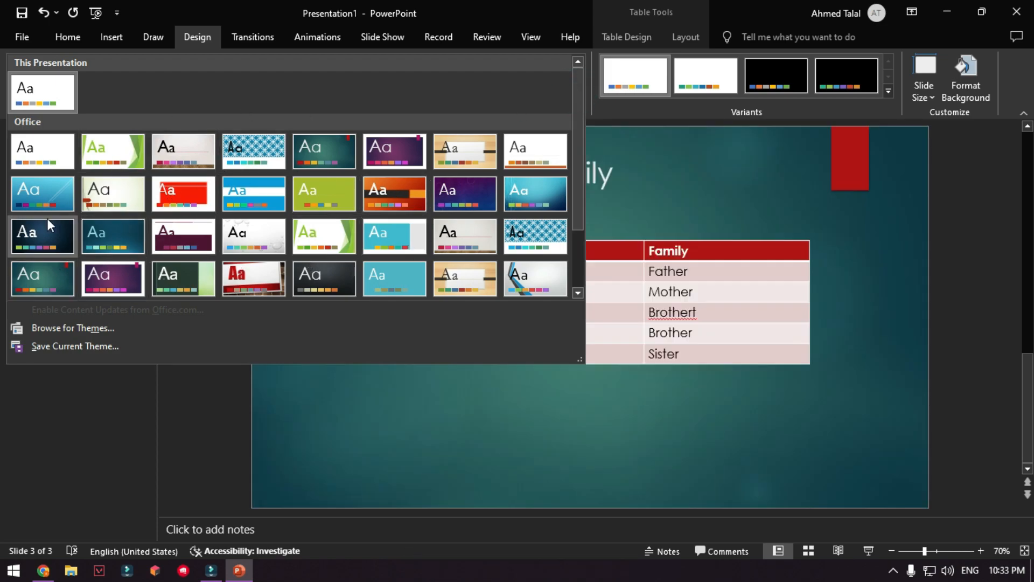
left_click(138, 192)
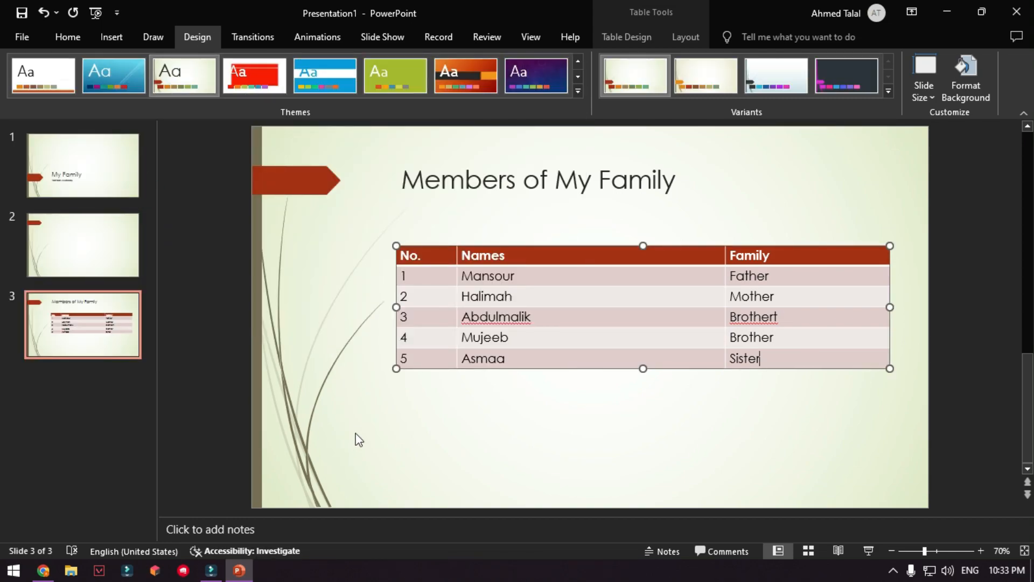
Check the worksheet's transition task and apply the Fracture transition to the My Family title slide.
key("alt+Tab")
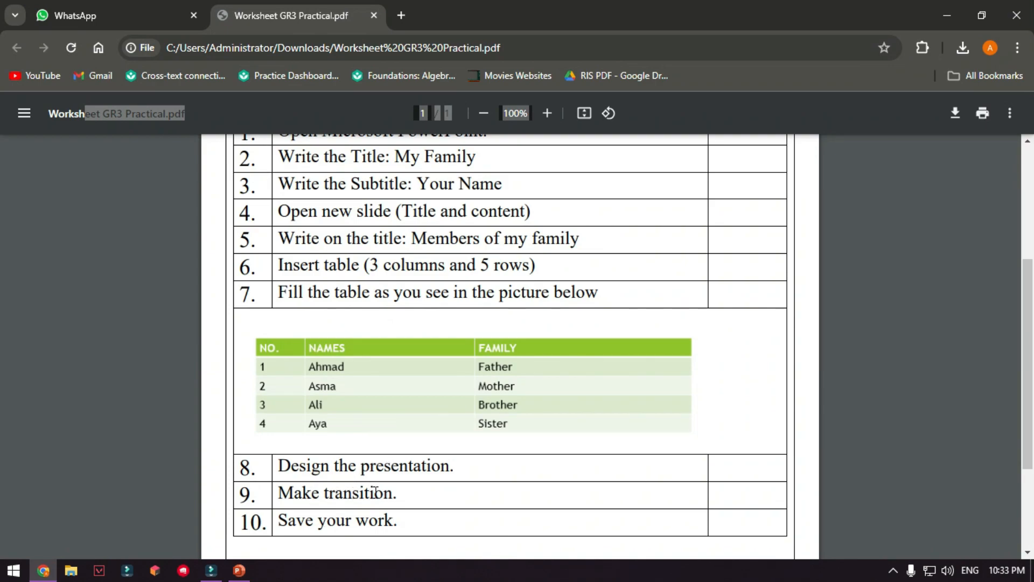
key("alt+Tab")
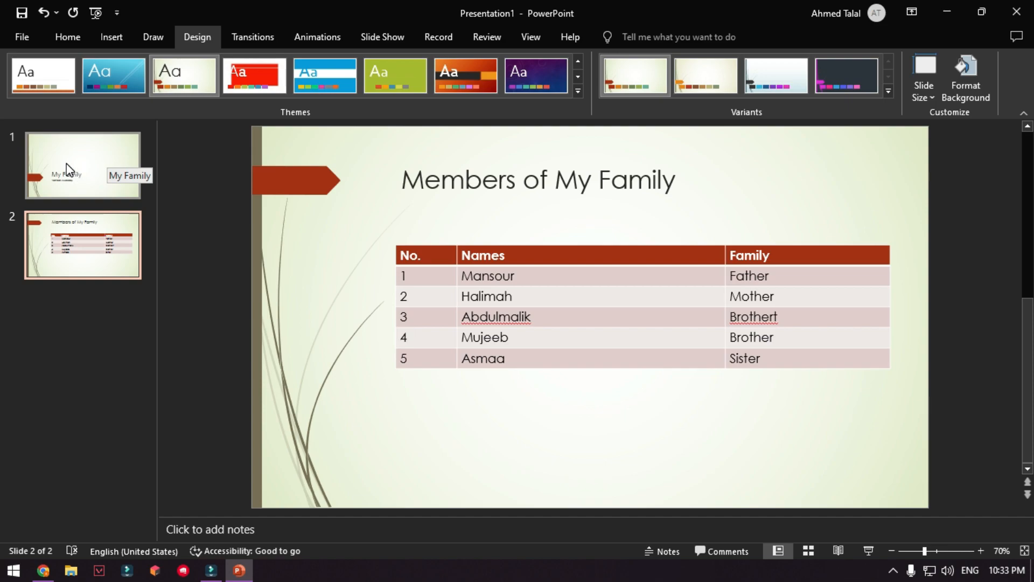
left_click(67, 164)
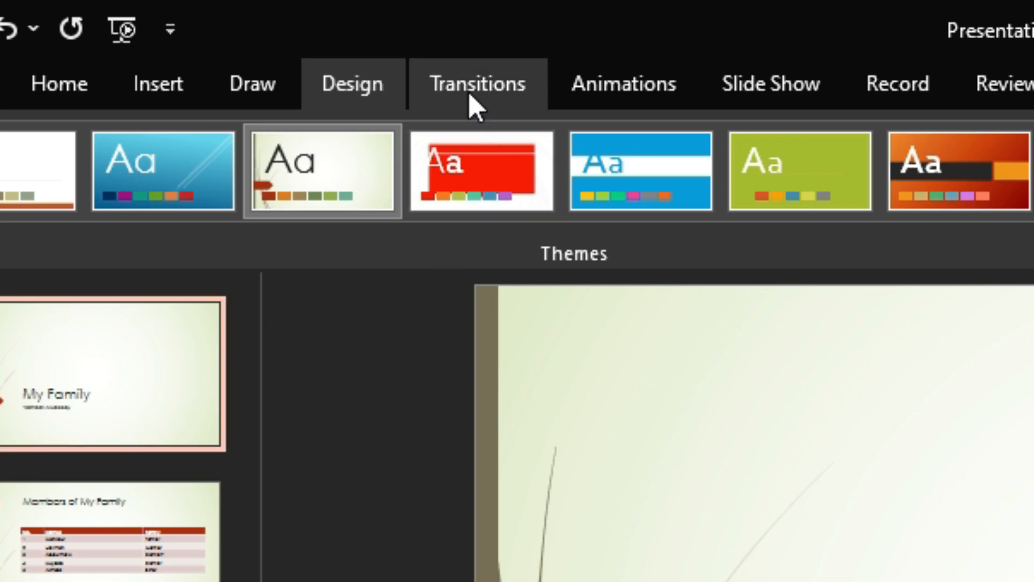
left_click(467, 95)
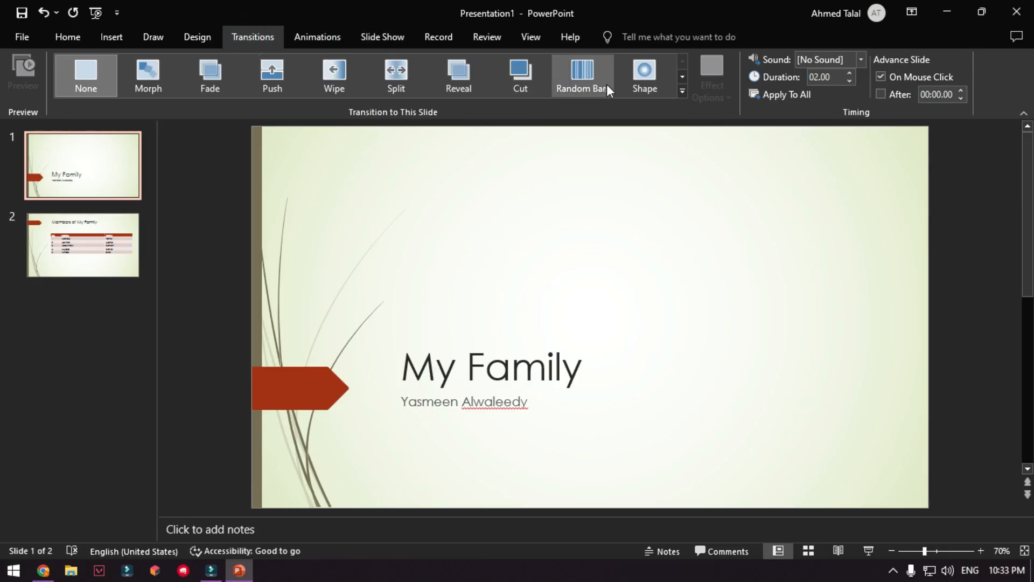
left_click(683, 91)
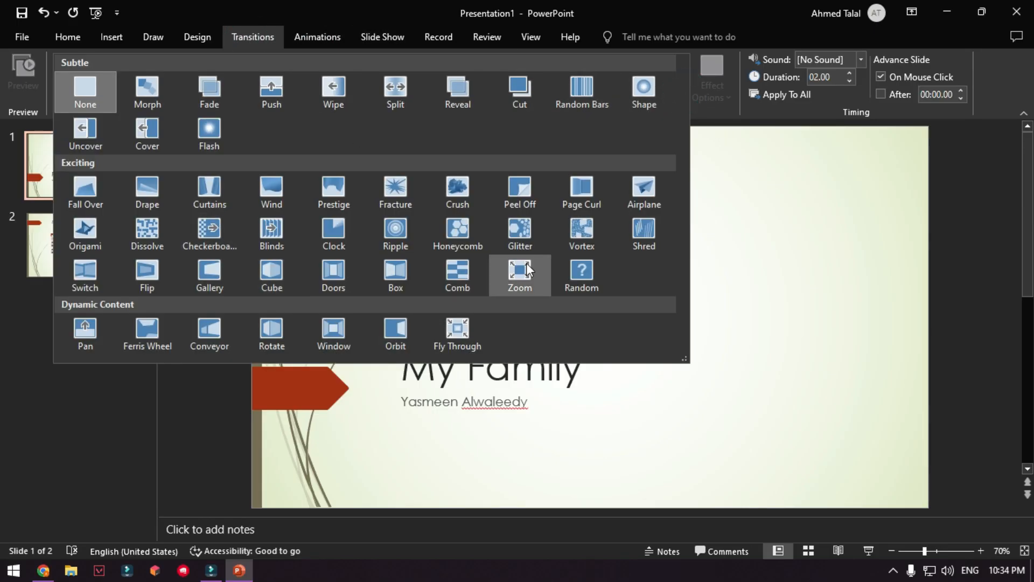
left_click(395, 190)
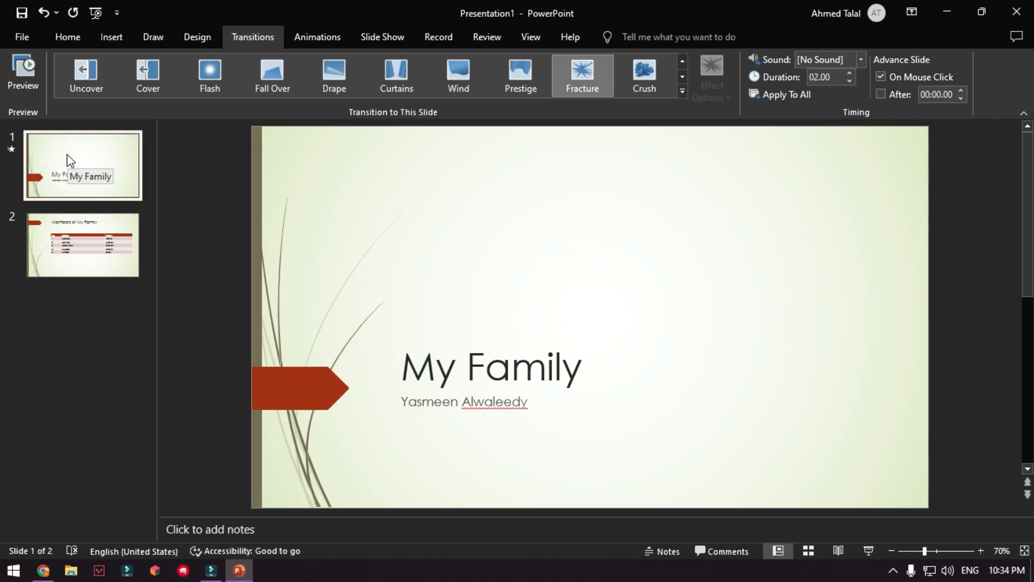
Select the Members of My Family slide.
left_click(52, 238)
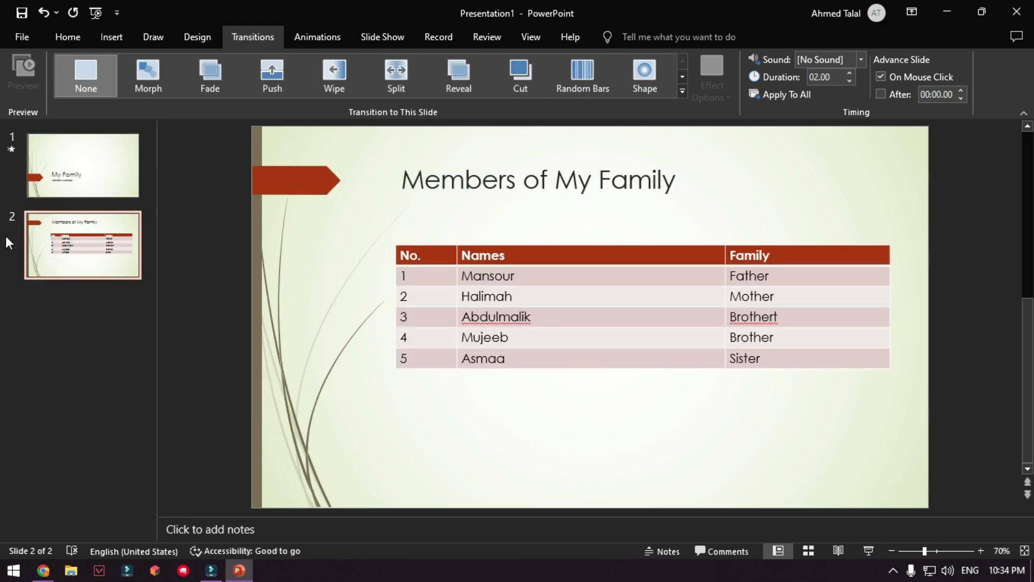